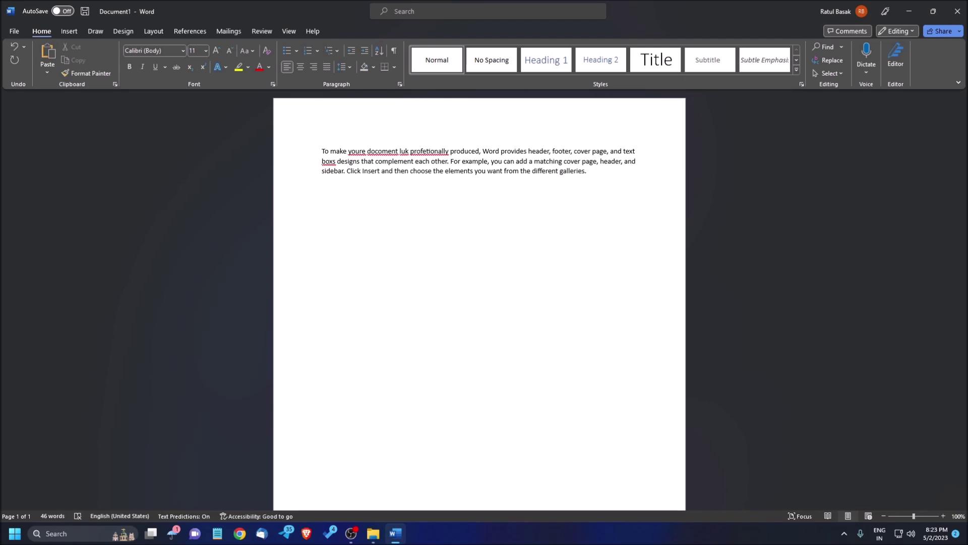
Step: Add an empty paragraph below the text, then start Editor's spelling review at 'youre'
{"action": "key", "text": "Return"}
{"action": "key", "text": "F7"}
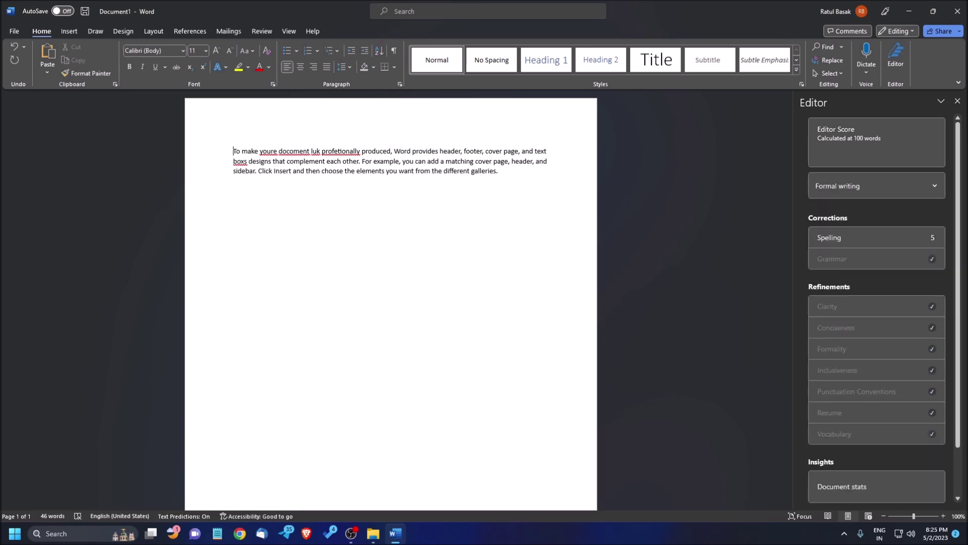
{"action": "key", "text": "Tab"}
{"action": "key", "text": "shift+Tab"}
{"action": "key", "text": "Tab"}
{"action": "key", "text": "Tab"}
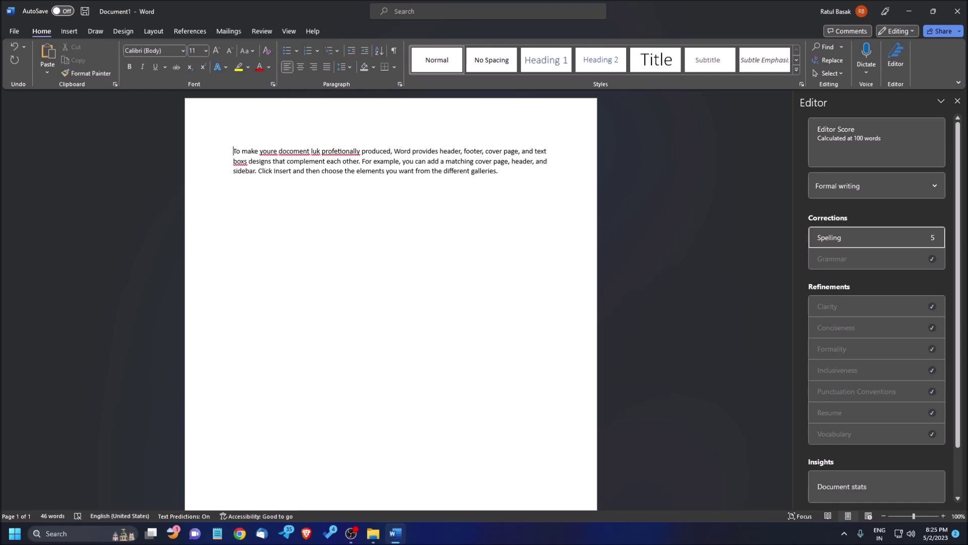
{"action": "key", "text": "Return"}
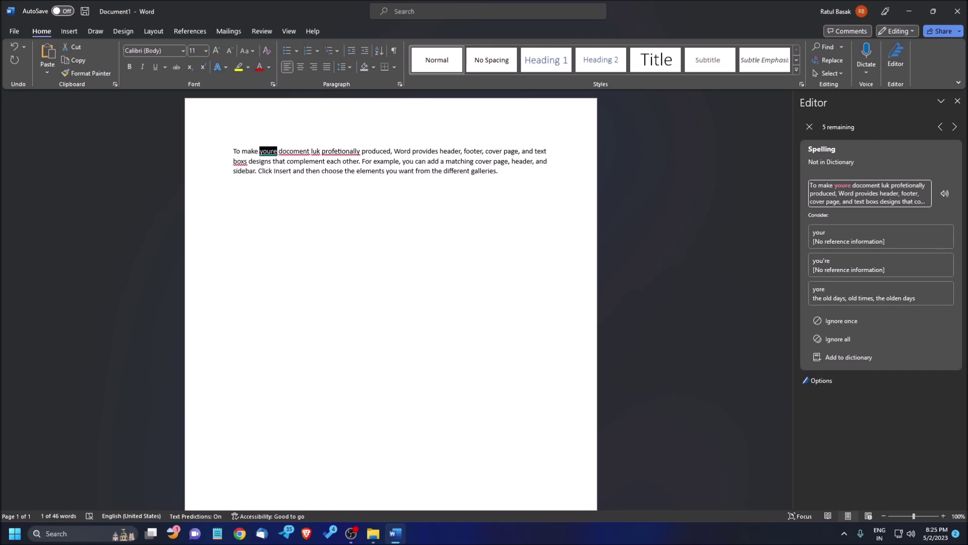
Step: Review the suggestions (your, you're, yore) and replace 'youre' with 'your'
{"action": "key", "text": "Tab"}
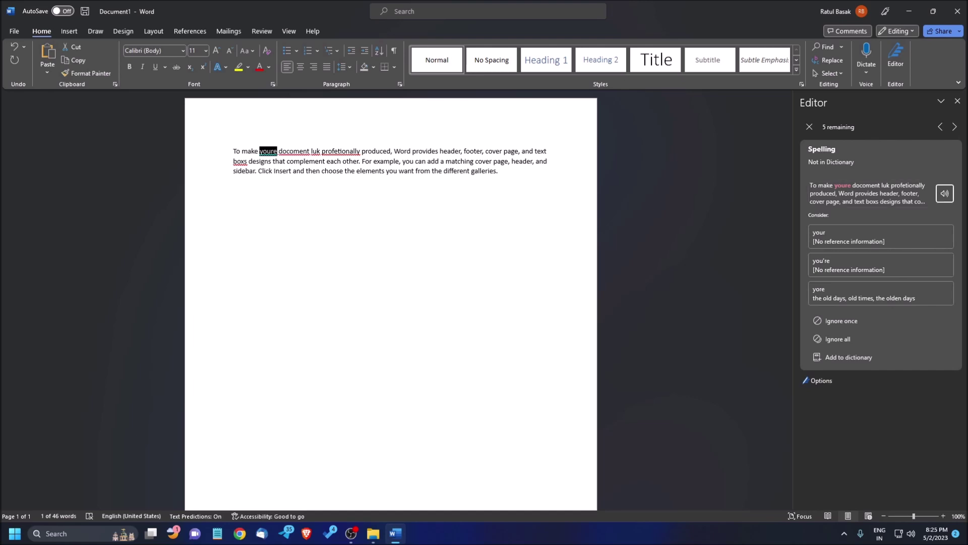
{"action": "key", "text": "Tab"}
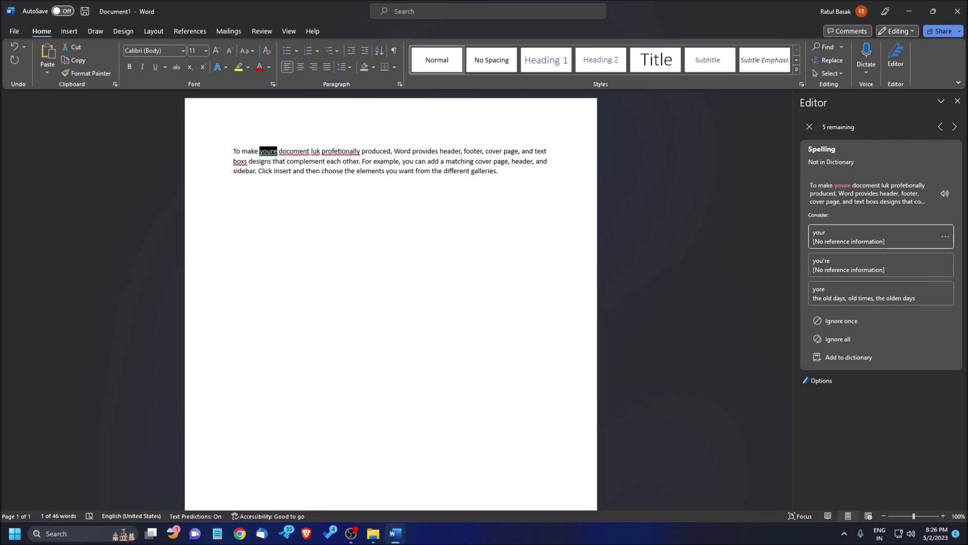
{"action": "key", "text": "Down"}
{"action": "key", "text": "Down"}
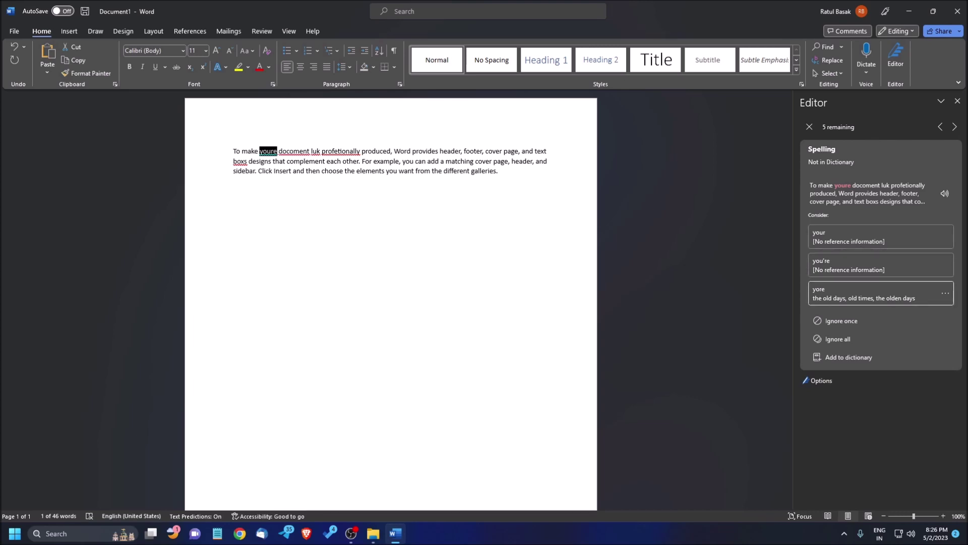
{"action": "key", "text": "Down"}
{"action": "key", "text": "Down"}
{"action": "key", "text": "Down"}
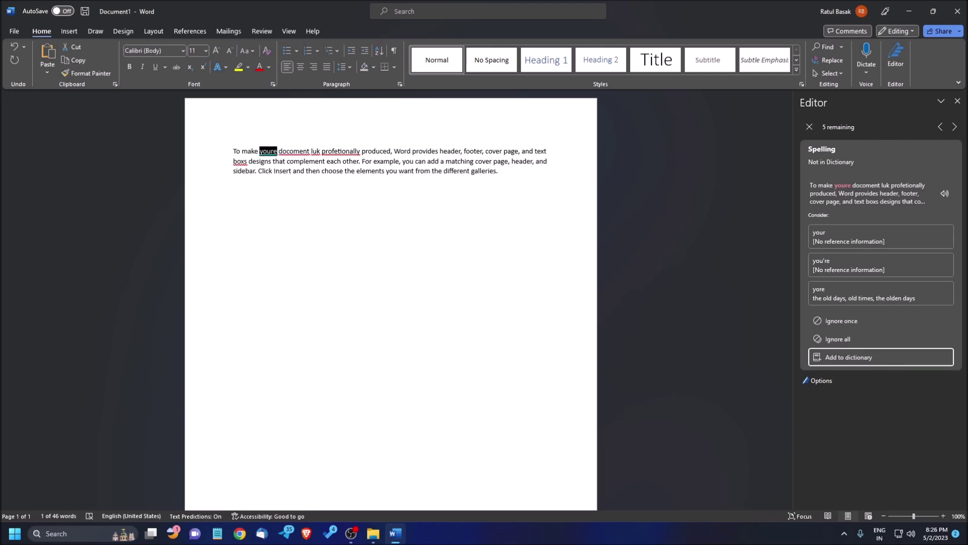
{"action": "key", "text": "Down"}
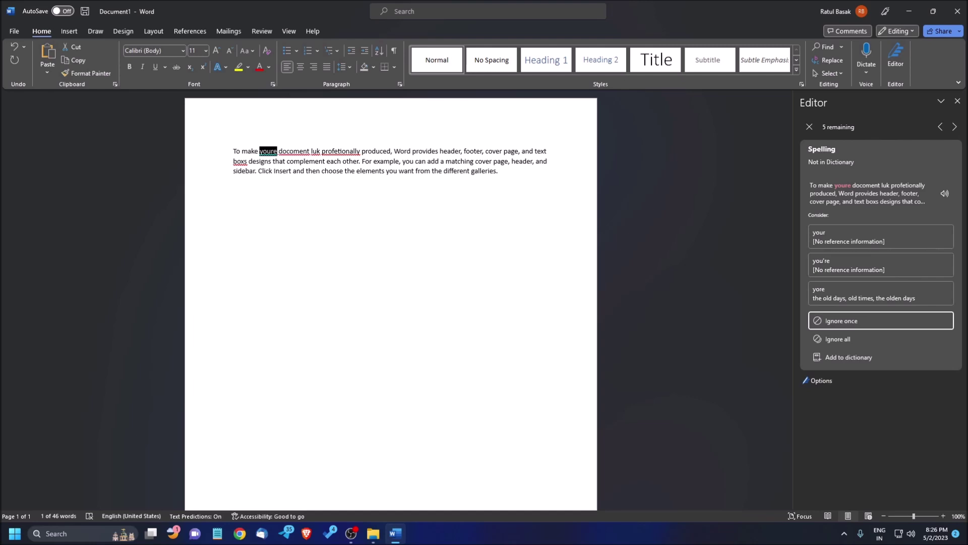
{"action": "key", "text": "Up"}
{"action": "key", "text": "Up"}
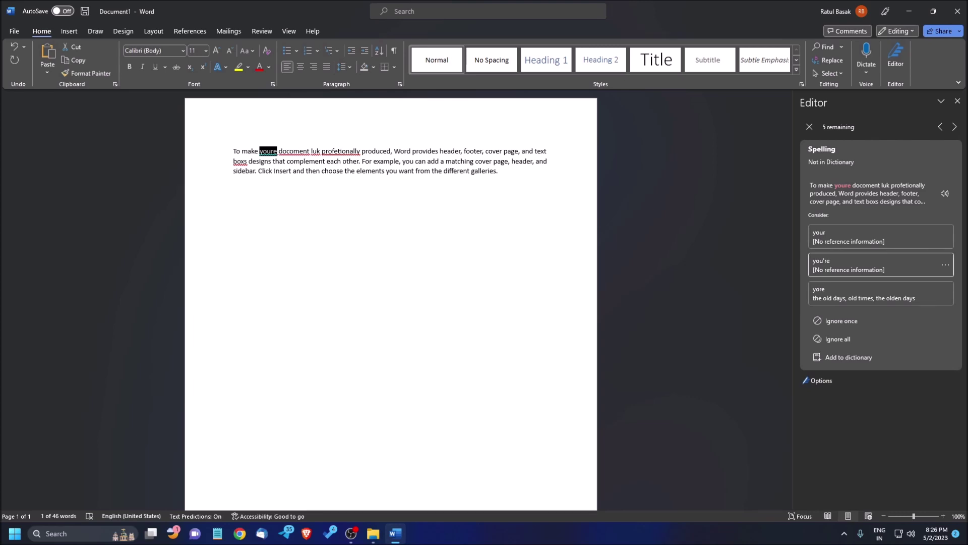
{"action": "key", "text": "Up"}
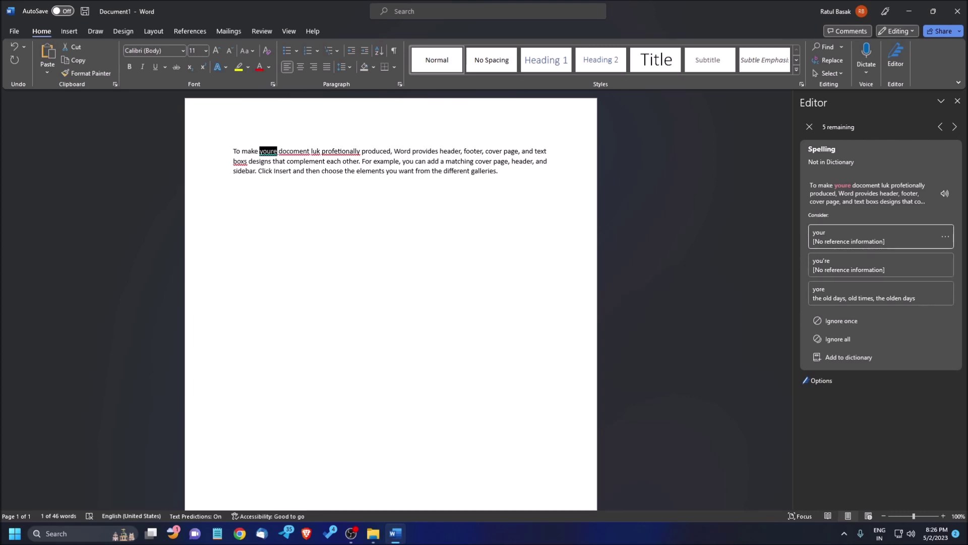
{"action": "key", "text": "Return"}
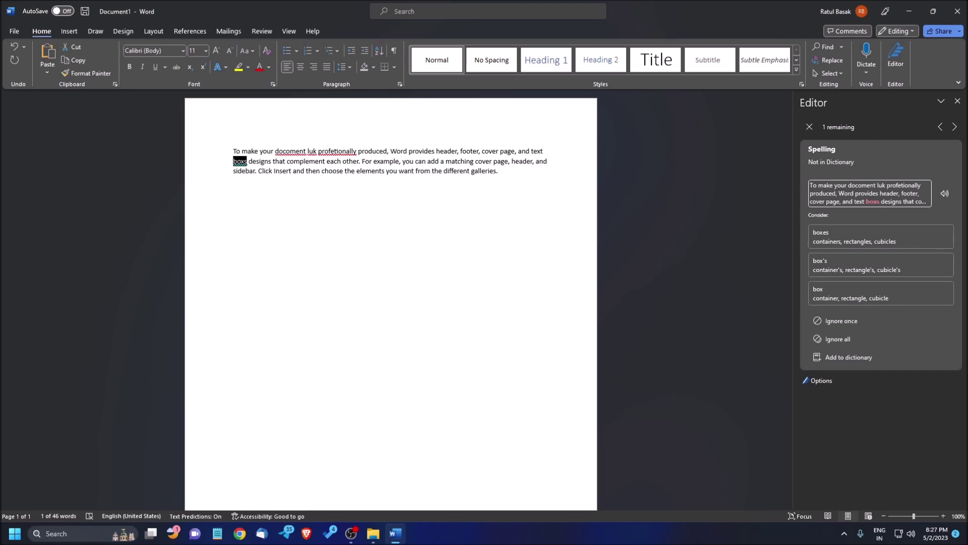
Step: Replace 'boxs' with 'box' and 'docoment' with 'document'
{"action": "key", "text": "Tab"}
{"action": "key", "text": "Tab"}
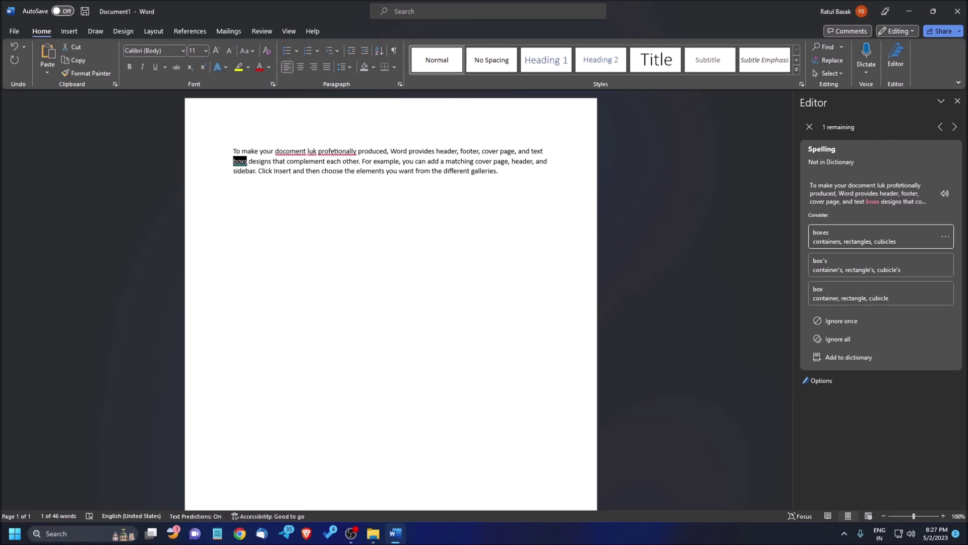
{"action": "key", "text": "Down"}
{"action": "key", "text": "Down"}
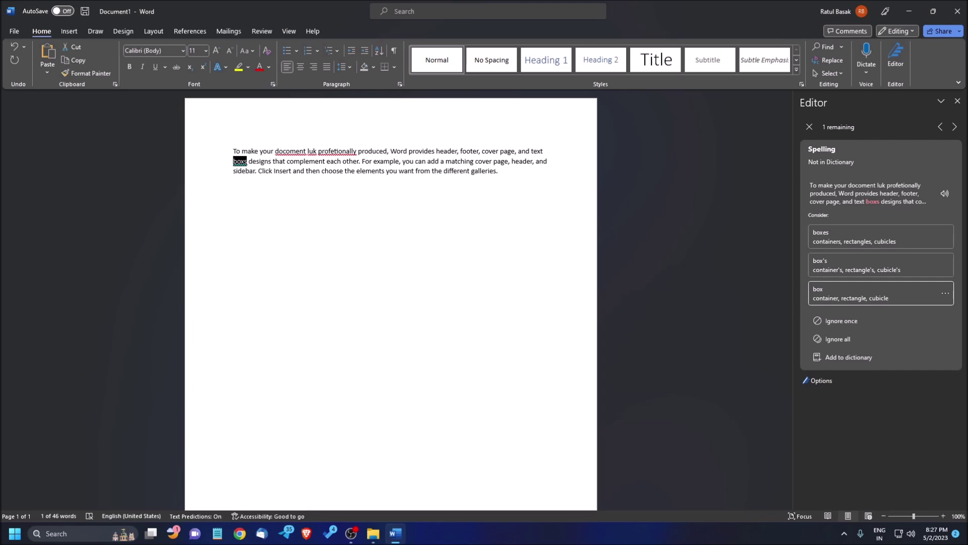
{"action": "key", "text": "Return"}
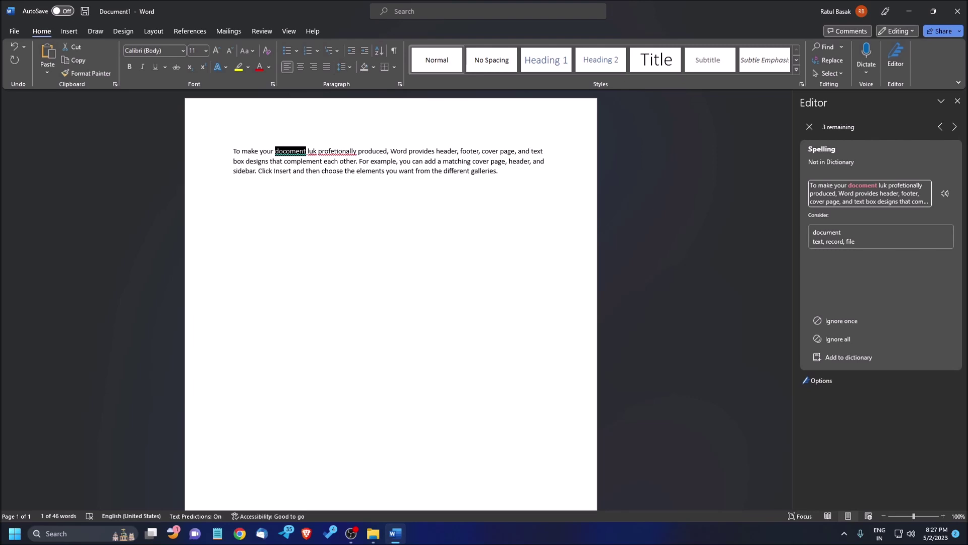
{"action": "key", "text": "Tab"}
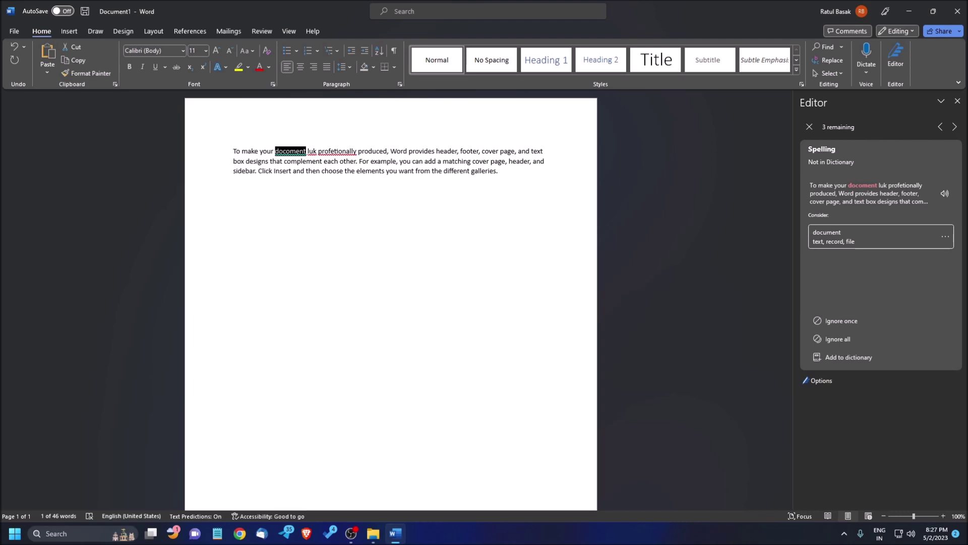
{"action": "key", "text": "Return"}
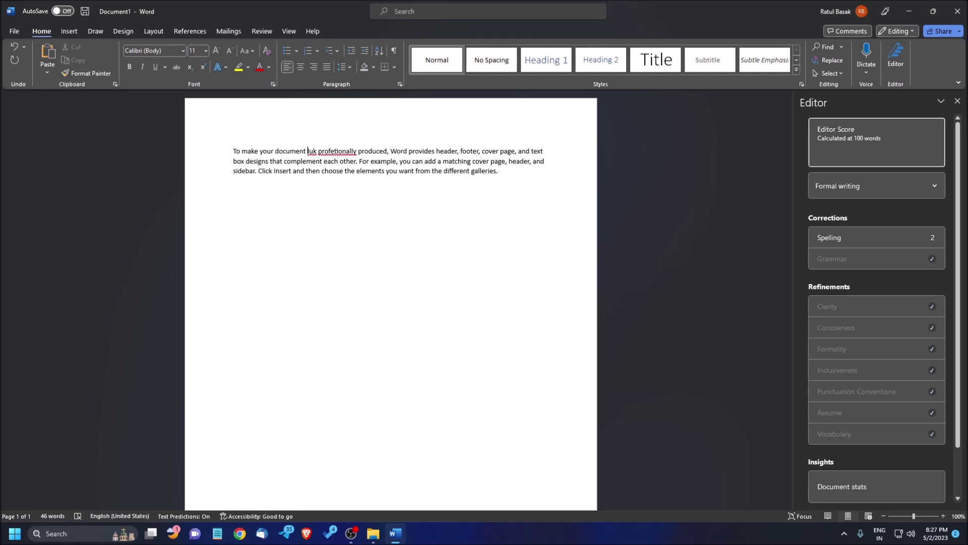
Step: Resume the spelling review from the Editor overview and replace 'luk' with 'look'
{"action": "key", "text": "Tab"}
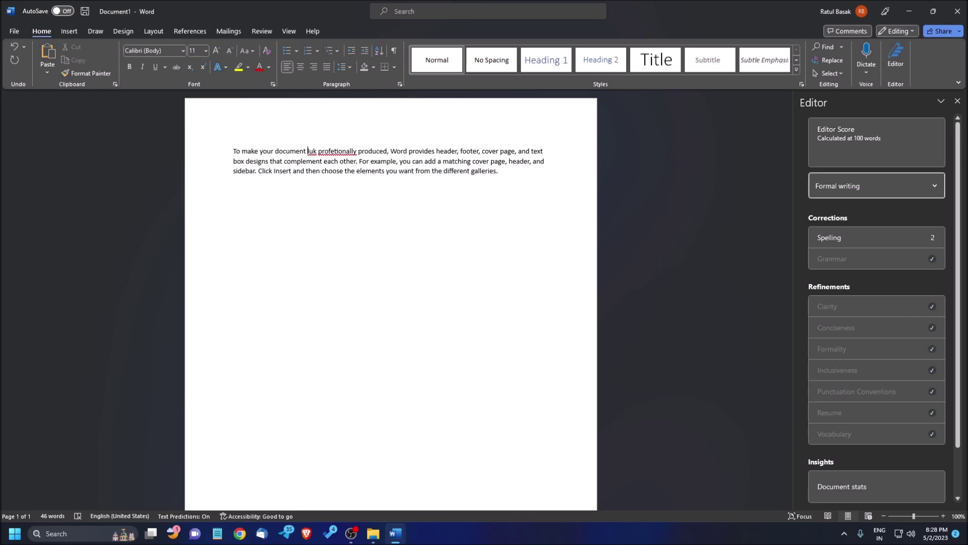
{"action": "key", "text": "Tab"}
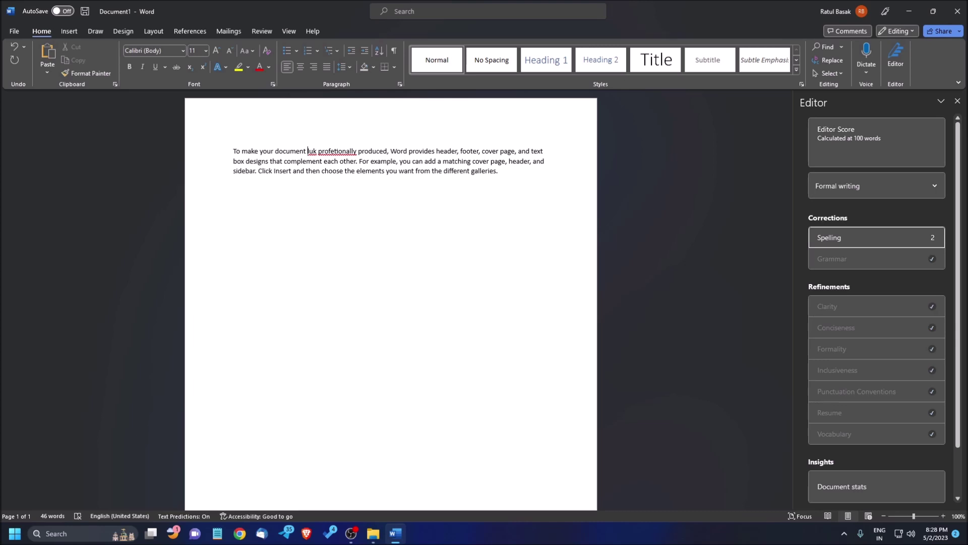
{"action": "key", "text": "Return"}
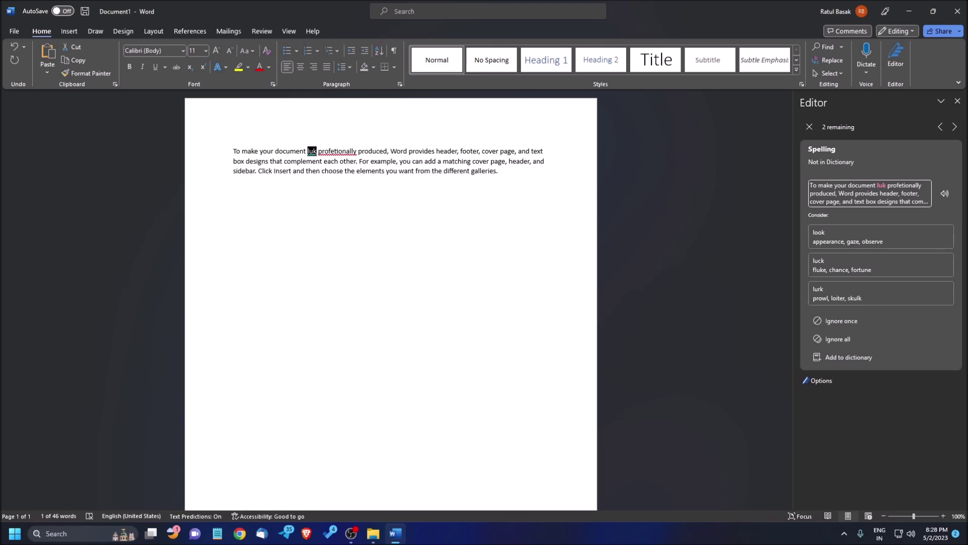
{"action": "key", "text": "Tab"}
{"action": "key", "text": "Tab"}
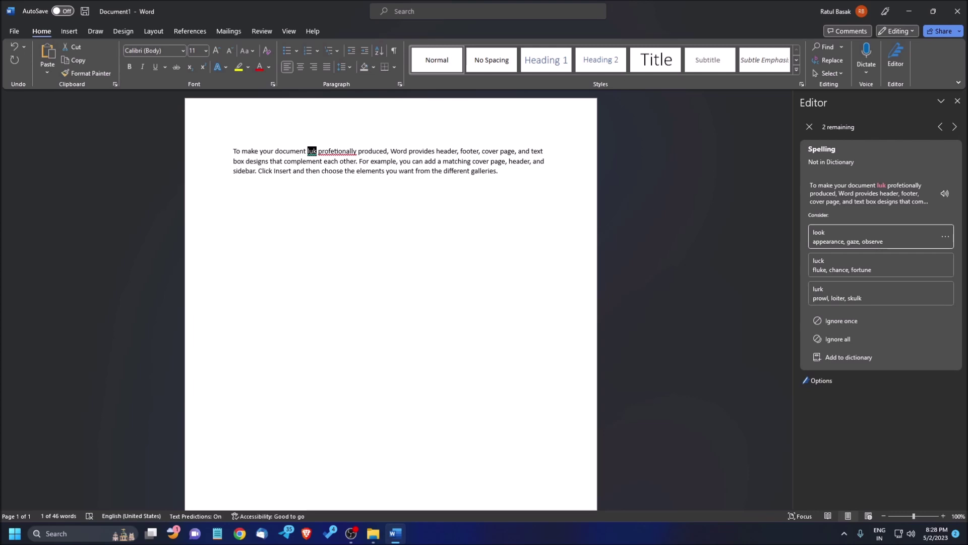
{"action": "key", "text": "Return"}
{"action": "key", "text": "Tab"}
{"action": "key", "text": "Tab"}
{"action": "key", "text": "Tab"}
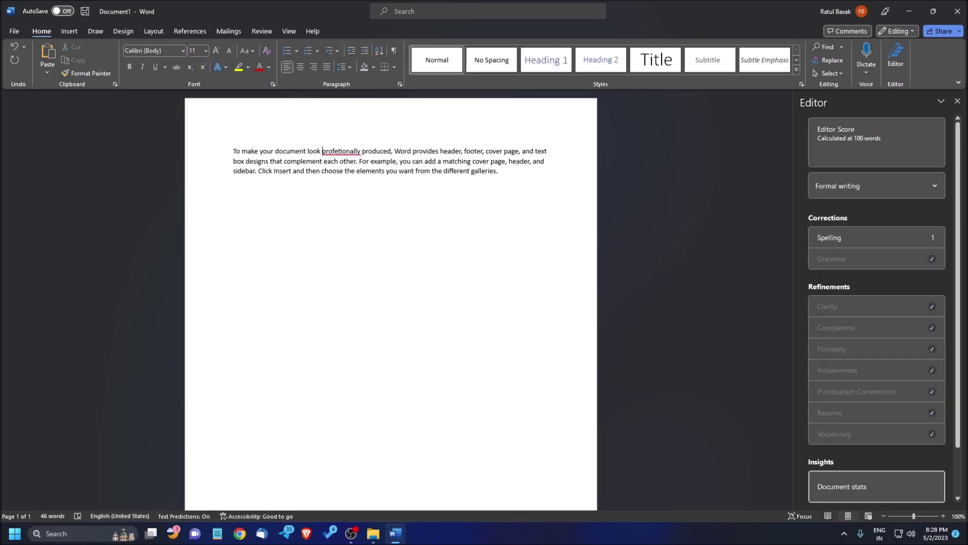
{"action": "key", "text": "shift+Tab"}
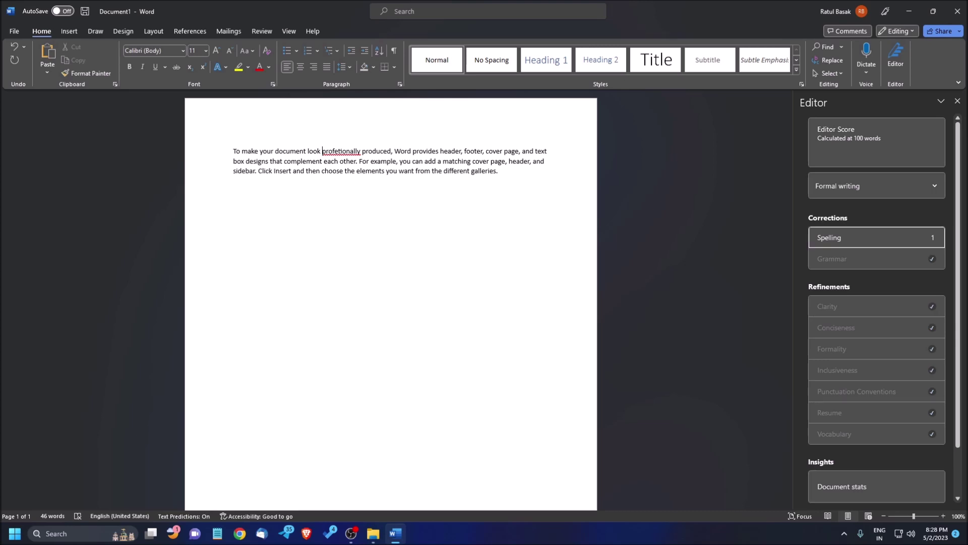
Step: Replace 'profetionally' with 'professionally', dismiss the finished-reviewing message, and return to the text
{"action": "key", "text": "Return"}
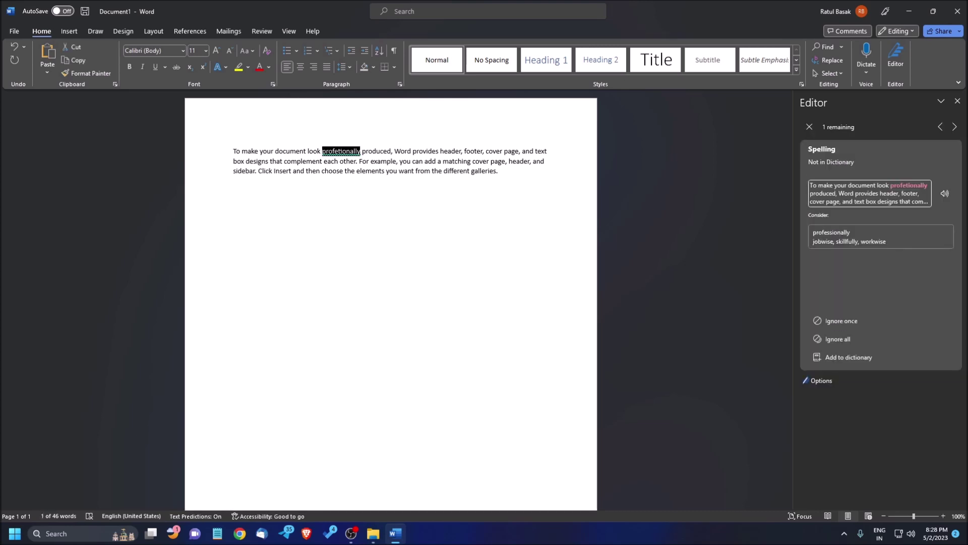
{"action": "key", "text": "Tab"}
{"action": "key", "text": "Tab"}
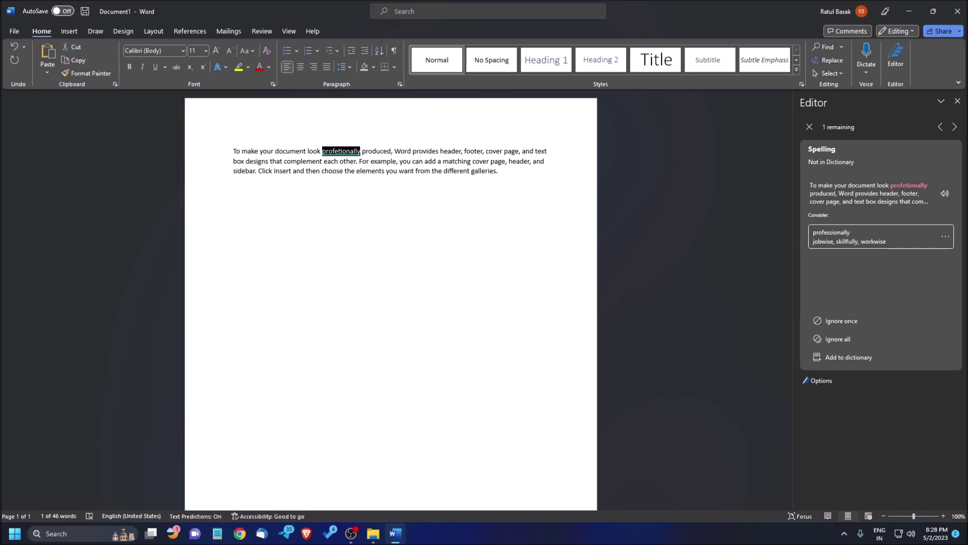
{"action": "key", "text": "Return"}
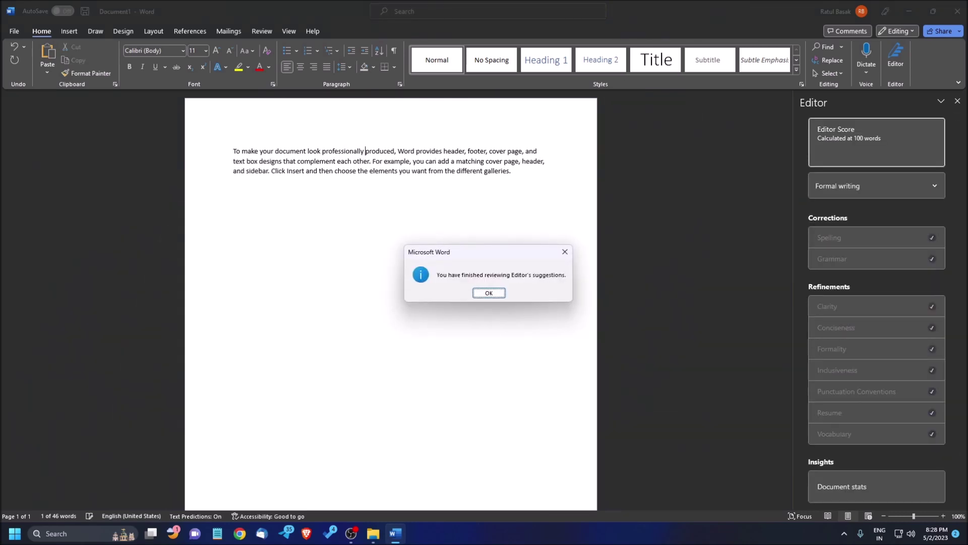
{"action": "key", "text": "Return"}
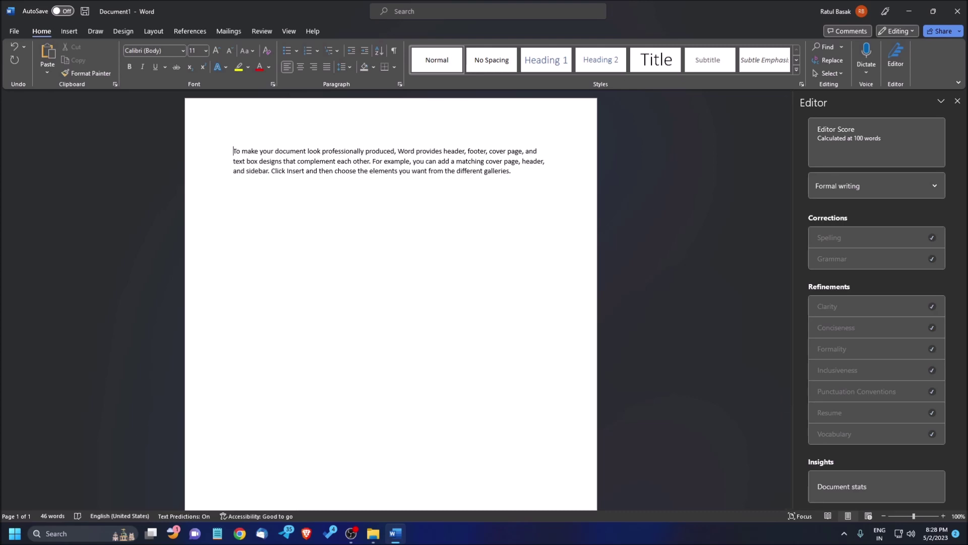
{"action": "left_click", "coordinate": [233, 160]}
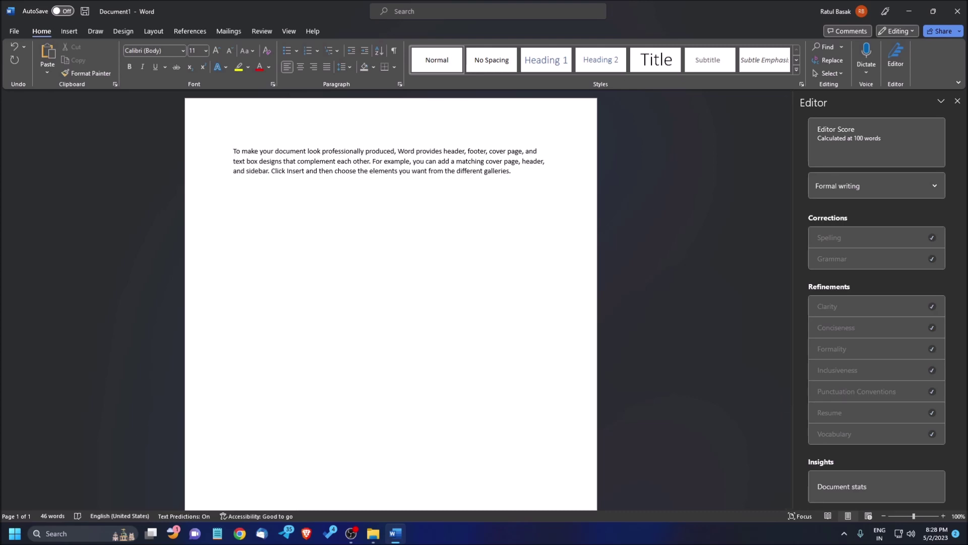